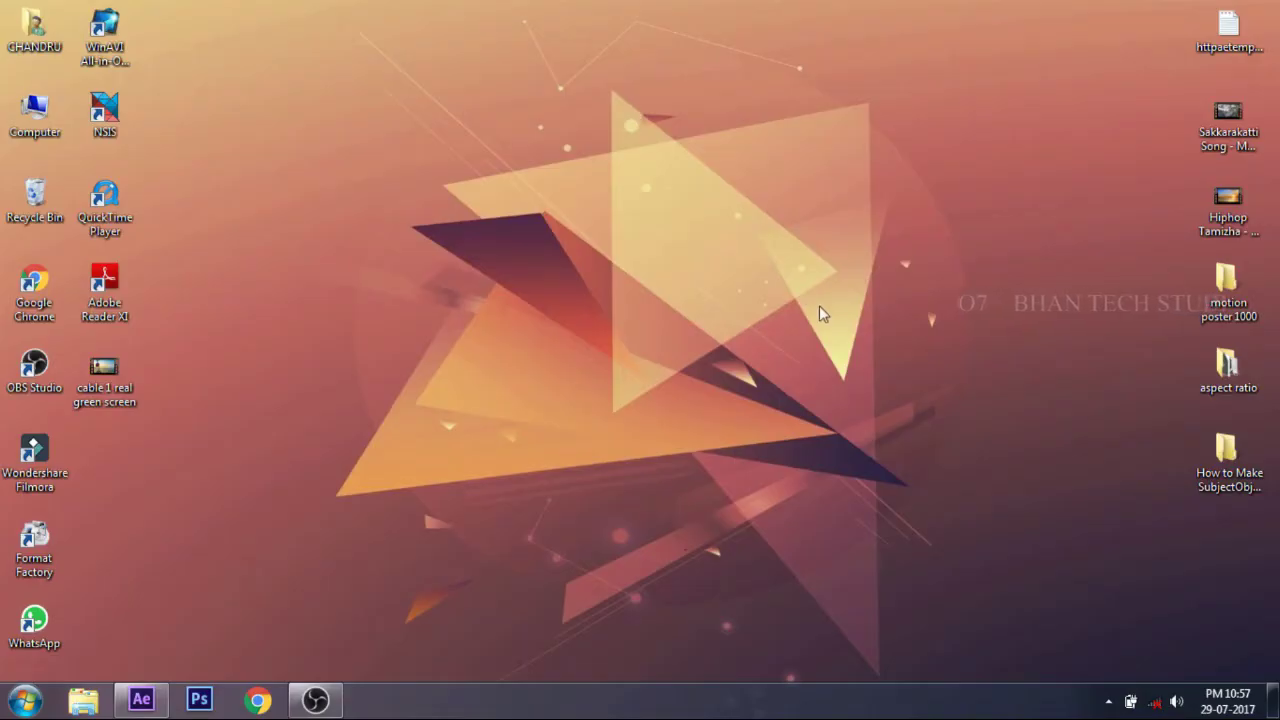
# Switch to After Effects and create a new composition from the footage cable 1 real green screen.mp4
pyautogui.click(150, 700)
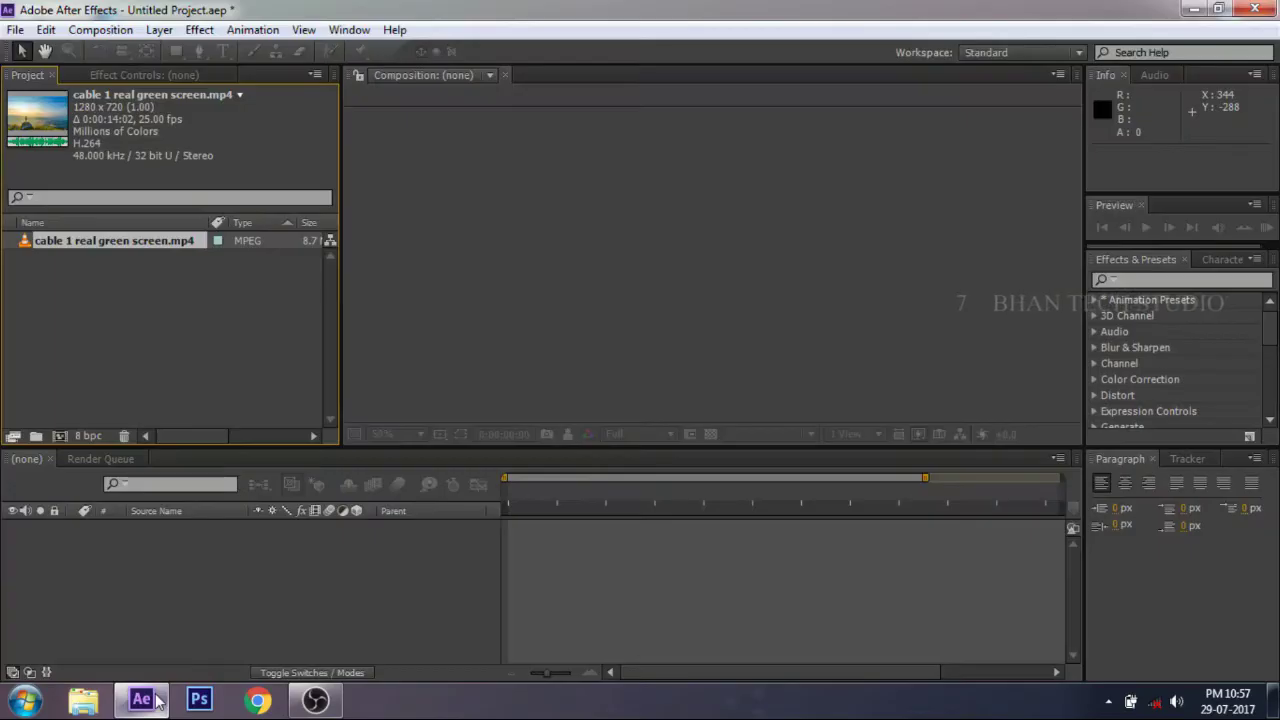
pyautogui.moveTo(145, 247); pyautogui.dragTo(157, 551)
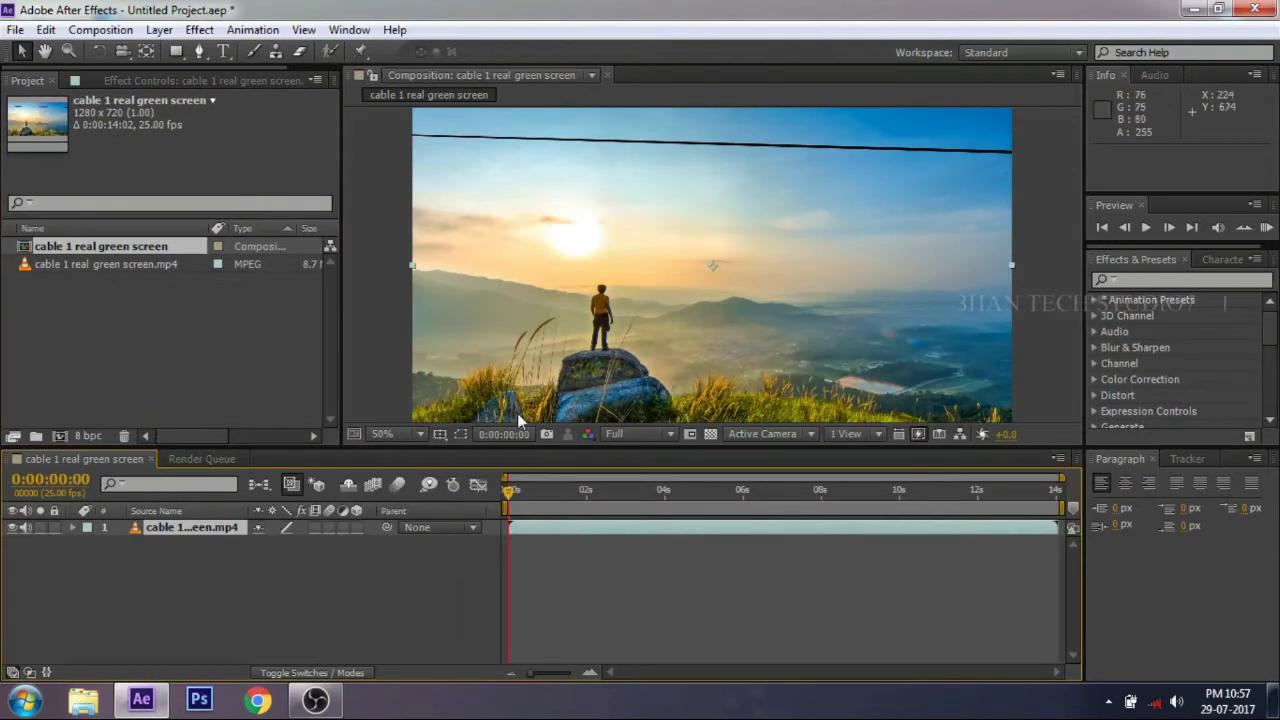
# Scrub the footage to about 4 seconds and inspect the cable car and its wire up close
pyautogui.moveTo(517, 503); pyautogui.dragTo(673, 507)
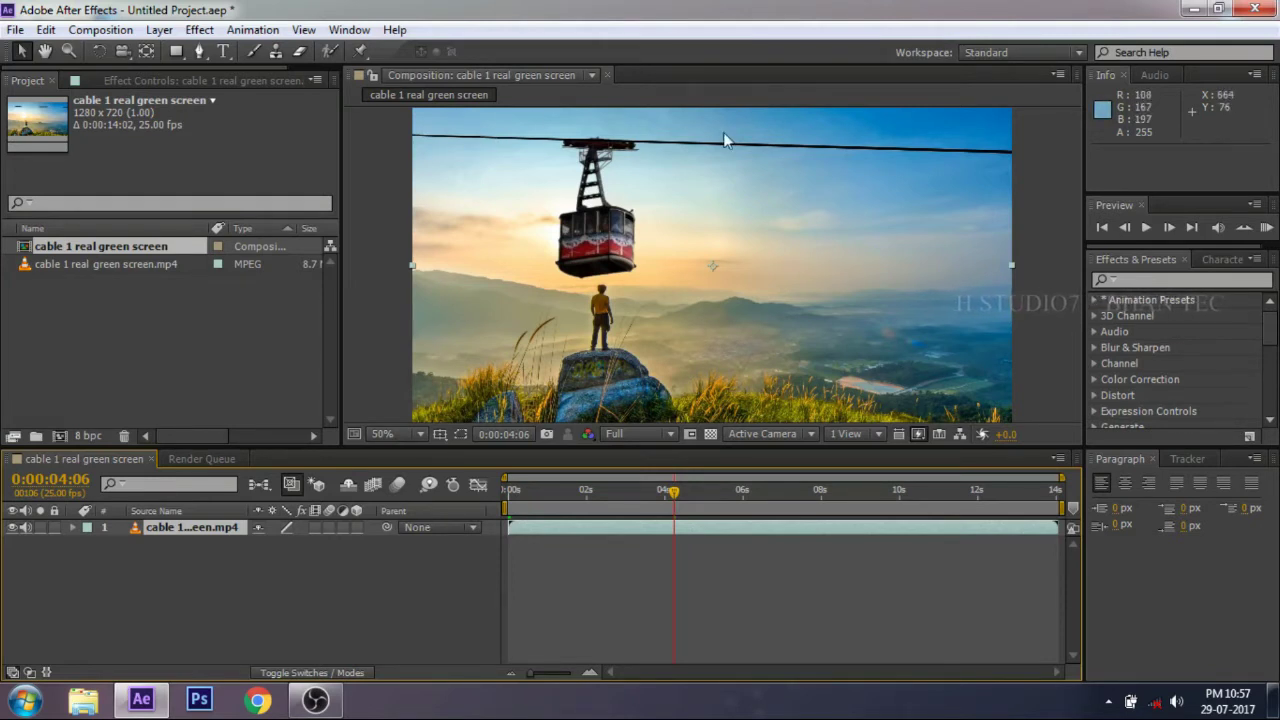
pyautogui.press('.')
pyautogui.press('.')
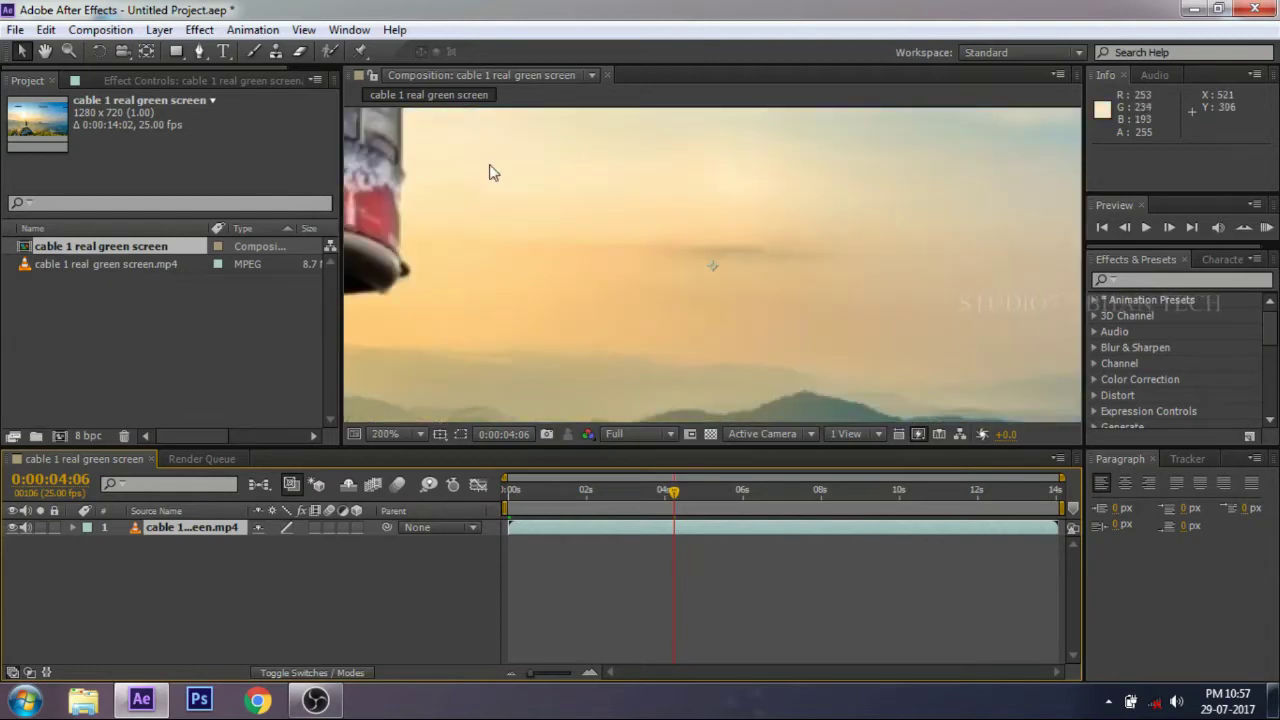
pyautogui.press(',')
pyautogui.press(',')
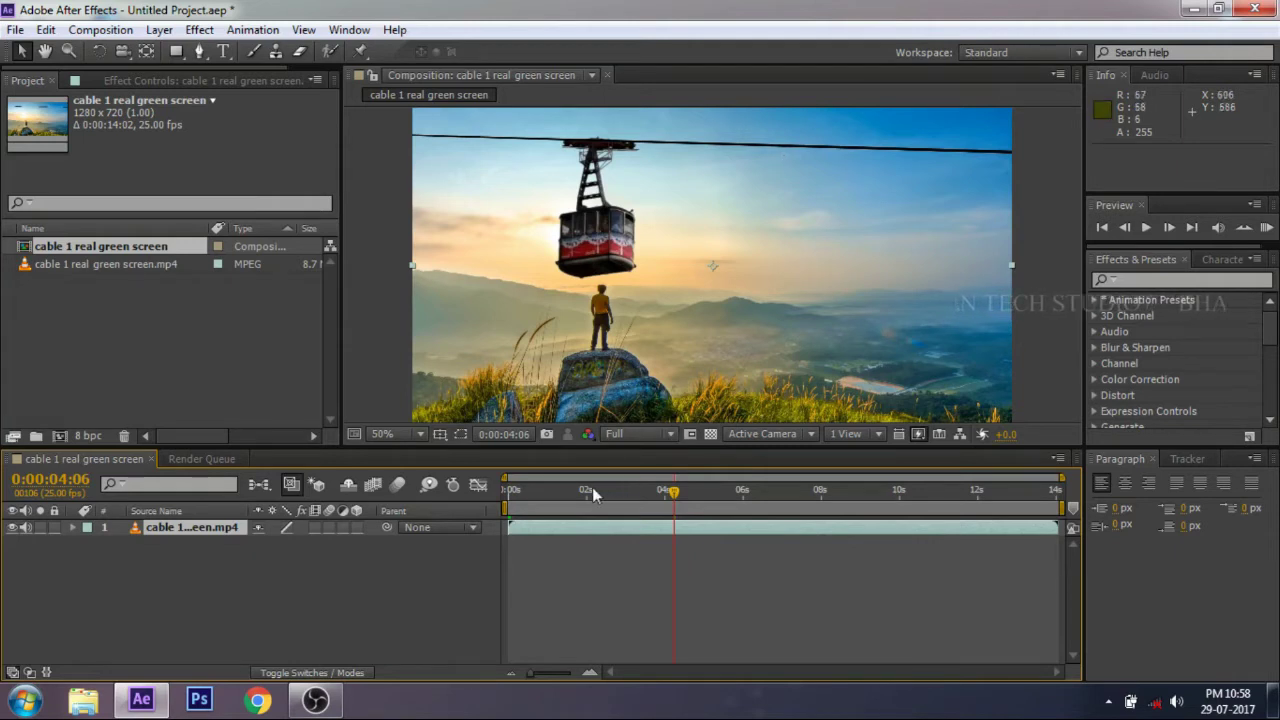
# Return to the first frame and apply the CC Simple Wire Removal effect to the footage layer
pyautogui.moveTo(592, 487); pyautogui.dragTo(508, 509)
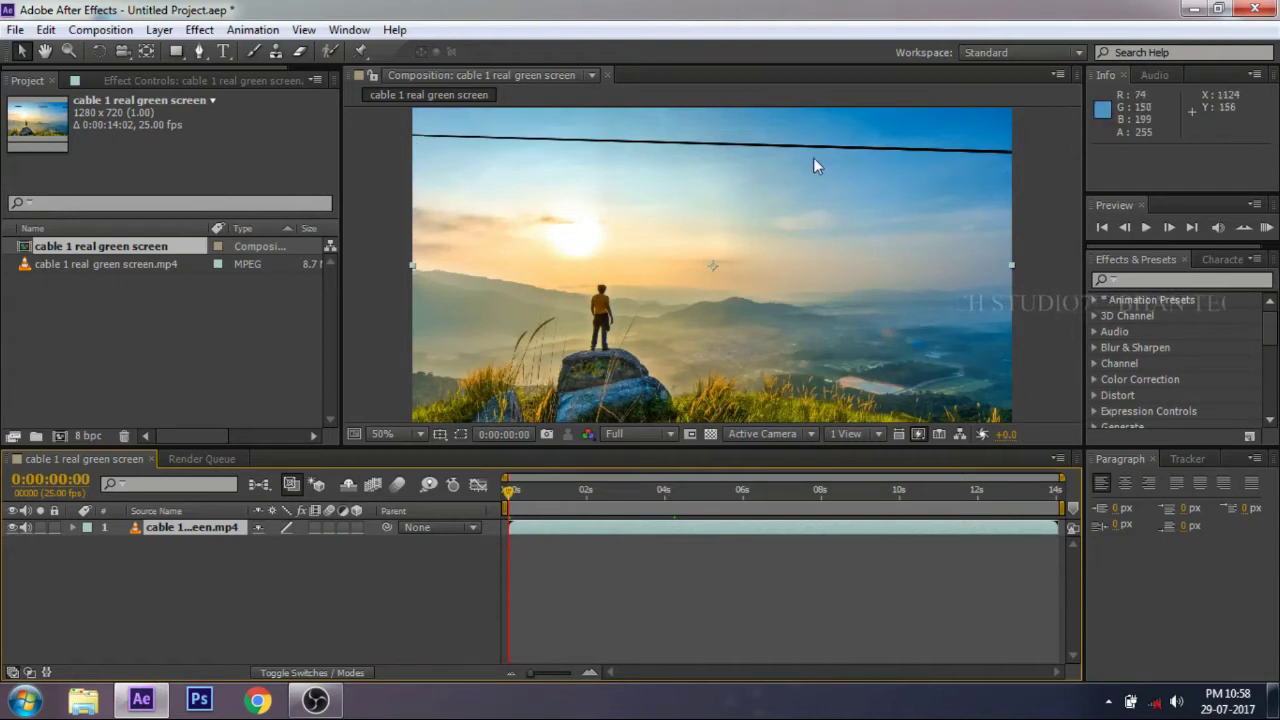
pyautogui.click(1156, 278)
pyautogui.write('cc')
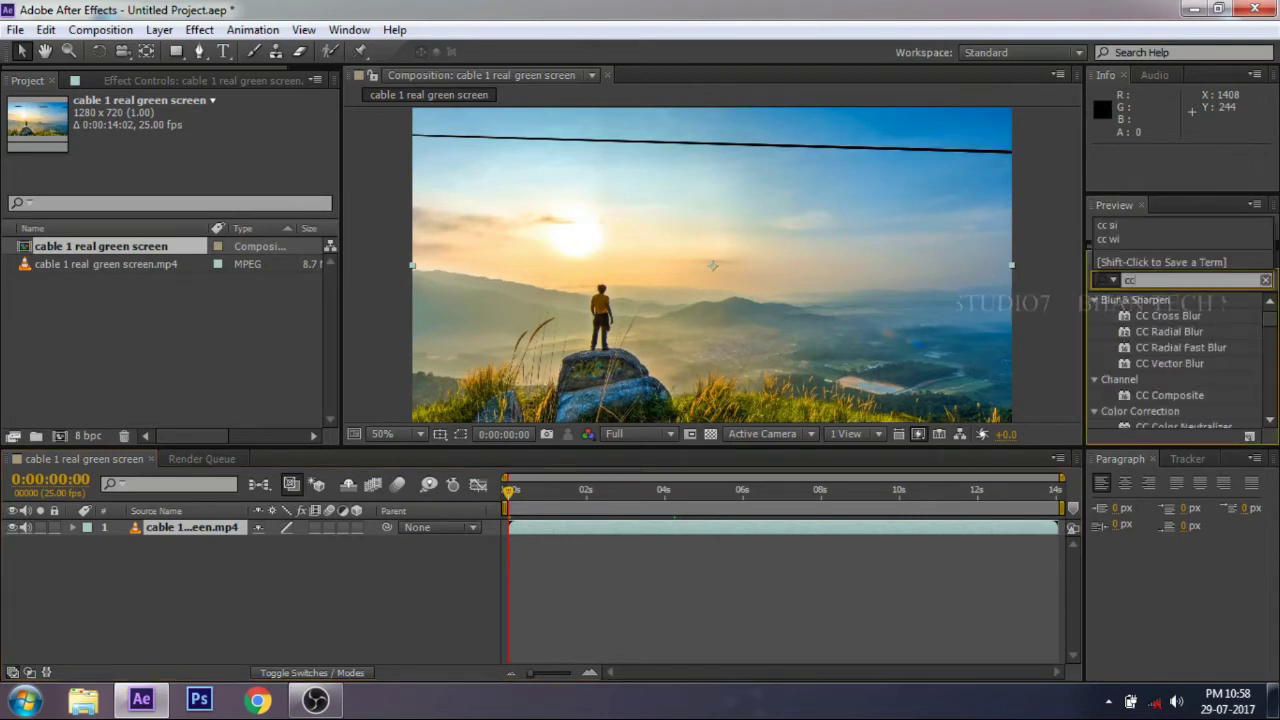
pyautogui.write(' si')
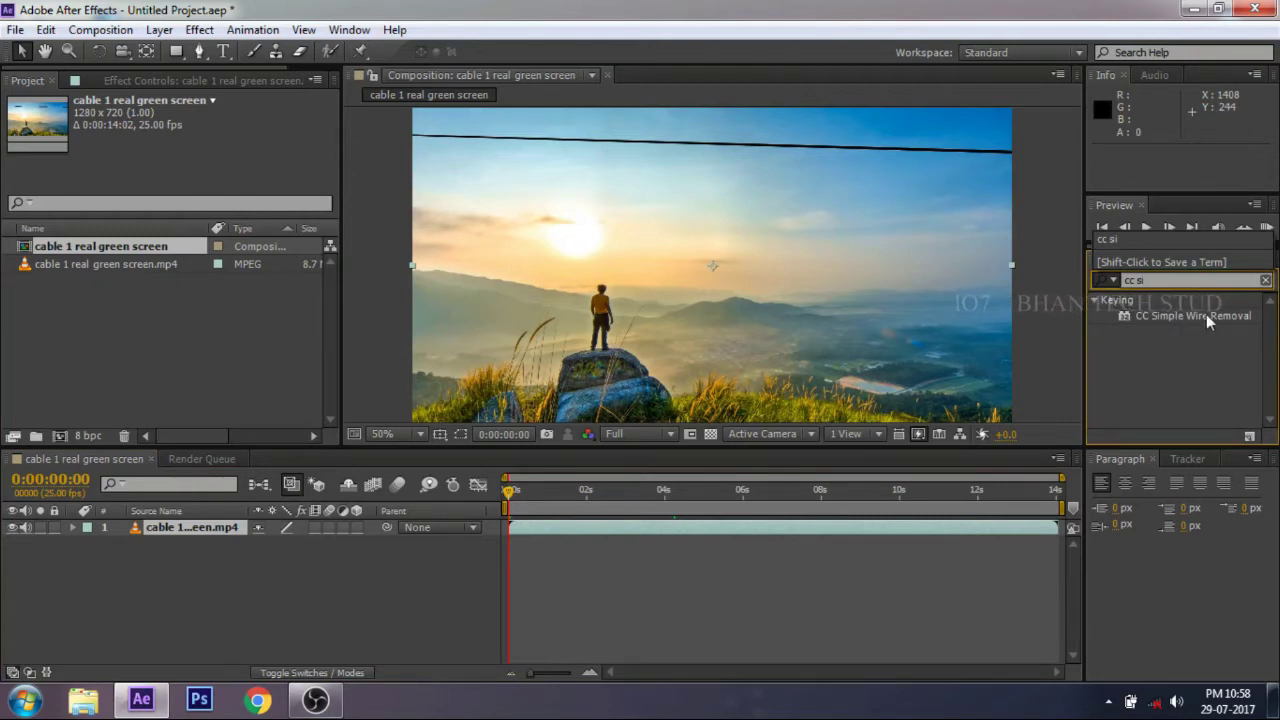
pyautogui.moveTo(1206, 314); pyautogui.dragTo(720, 271)
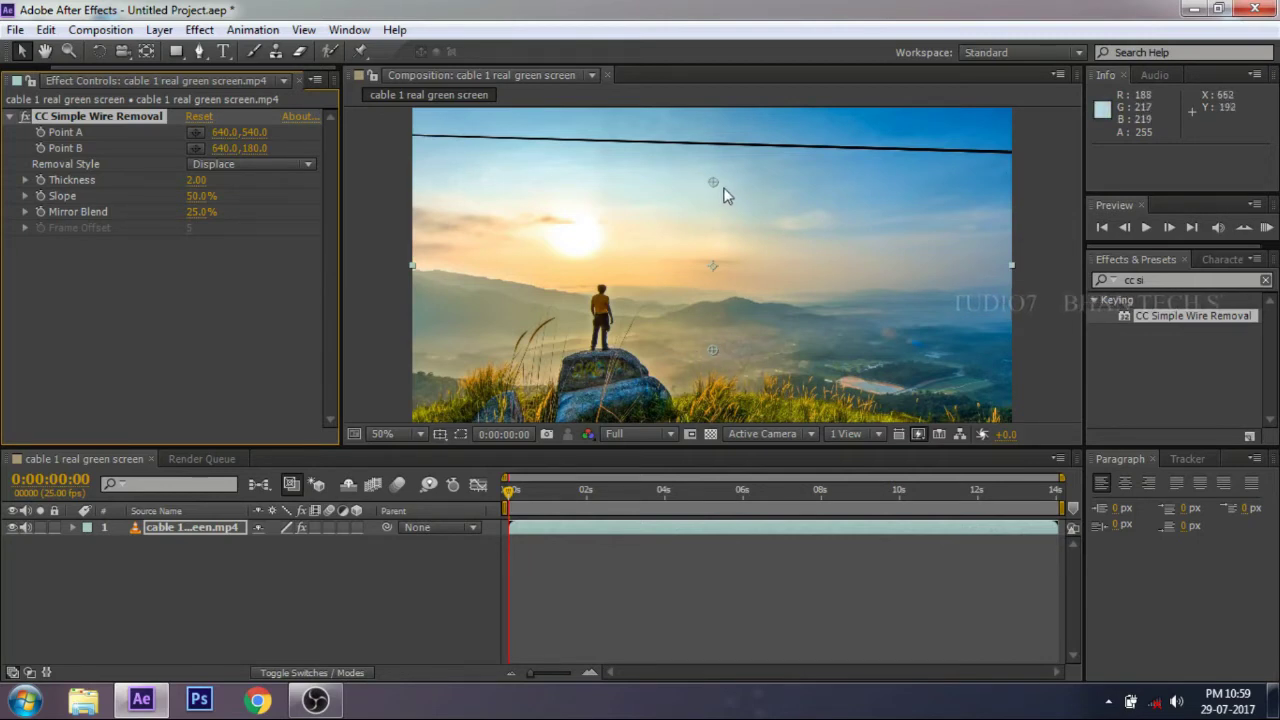
# Place the wire removal's Point B on the wire's left end, at about -5, 81
pyautogui.moveTo(714, 184); pyautogui.dragTo(401, 134)
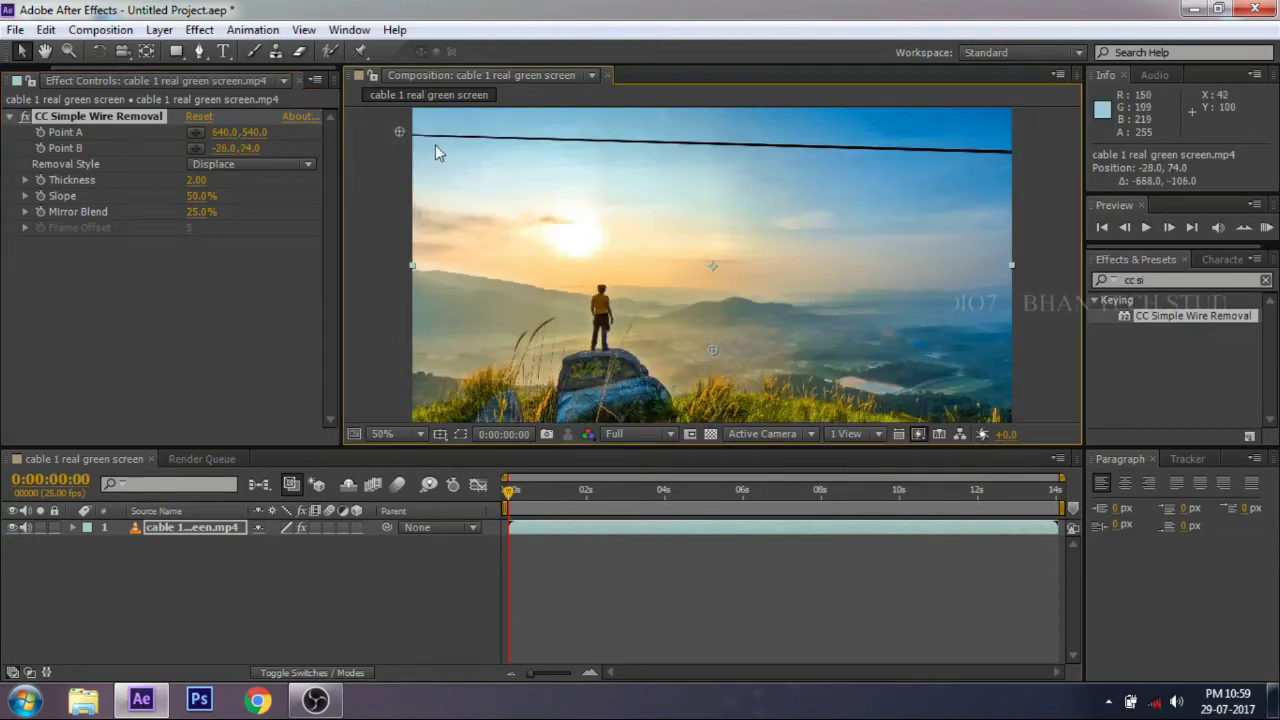
pyautogui.press('.')
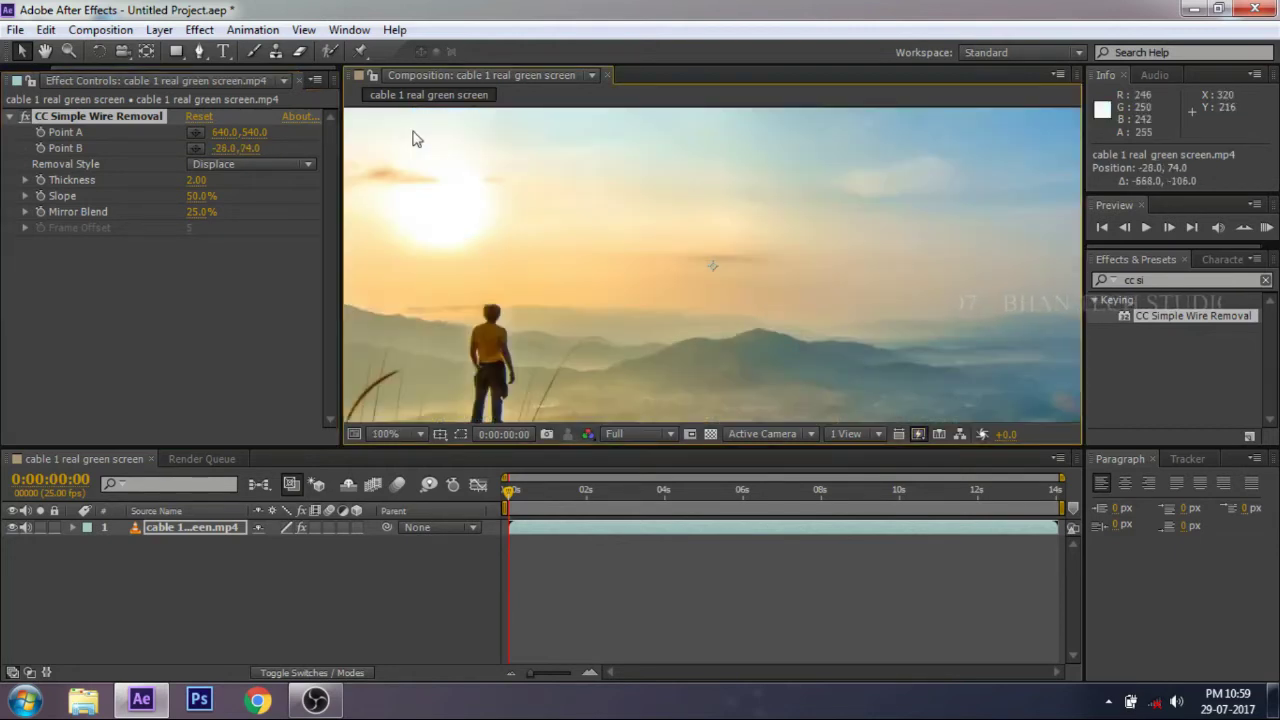
pyautogui.press('h')
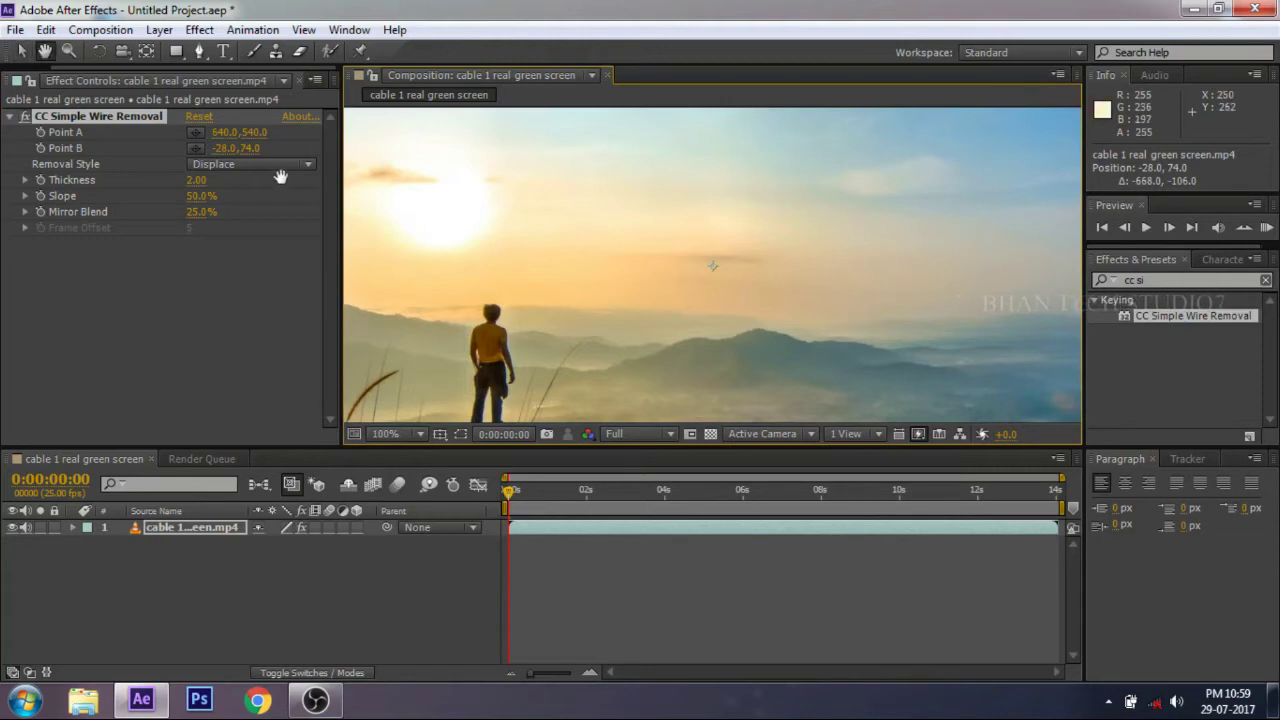
pyautogui.moveTo(366, 162); pyautogui.dragTo(737, 323)
pyautogui.press('v')
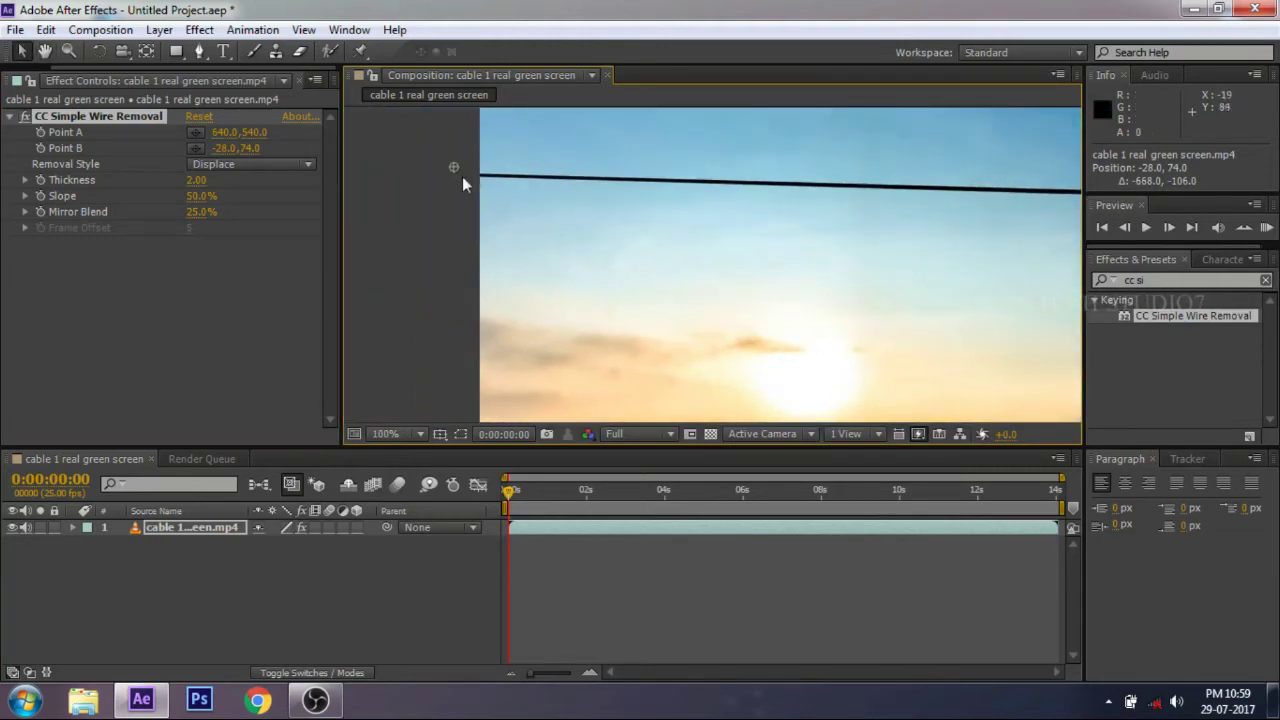
pyautogui.moveTo(459, 171); pyautogui.dragTo(480, 176)
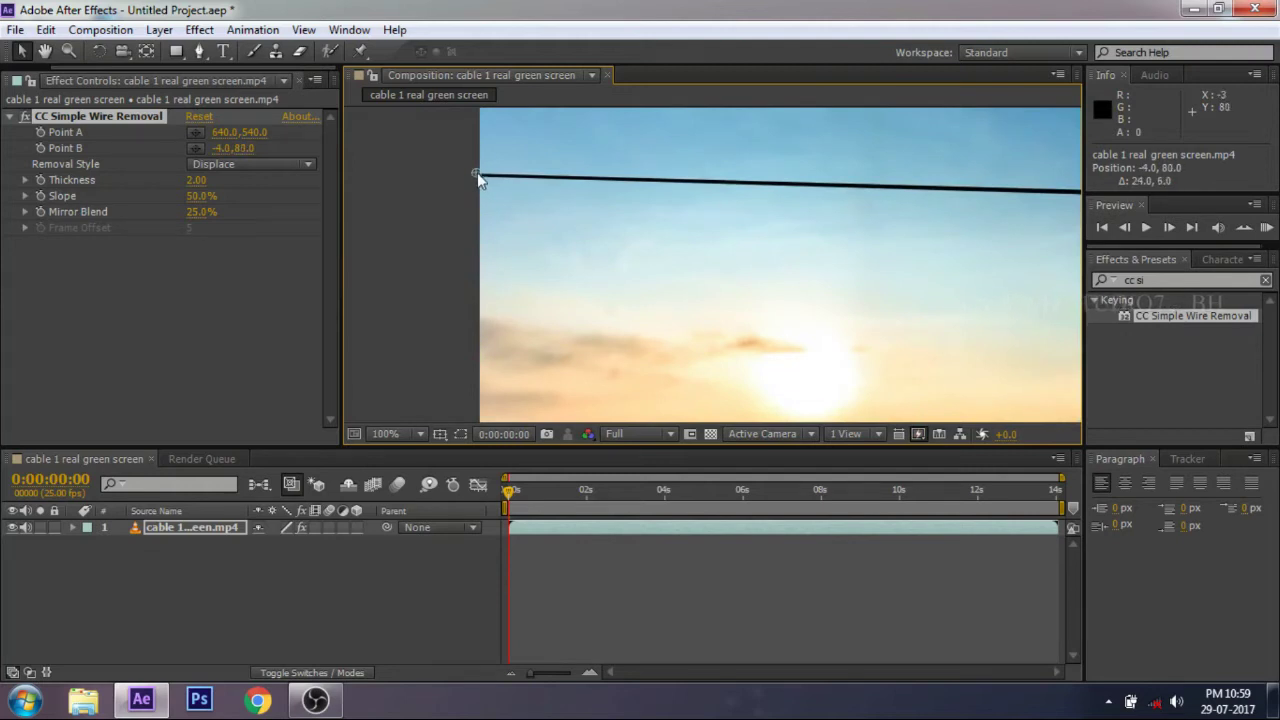
pyautogui.moveTo(477, 173); pyautogui.dragTo(476, 173)
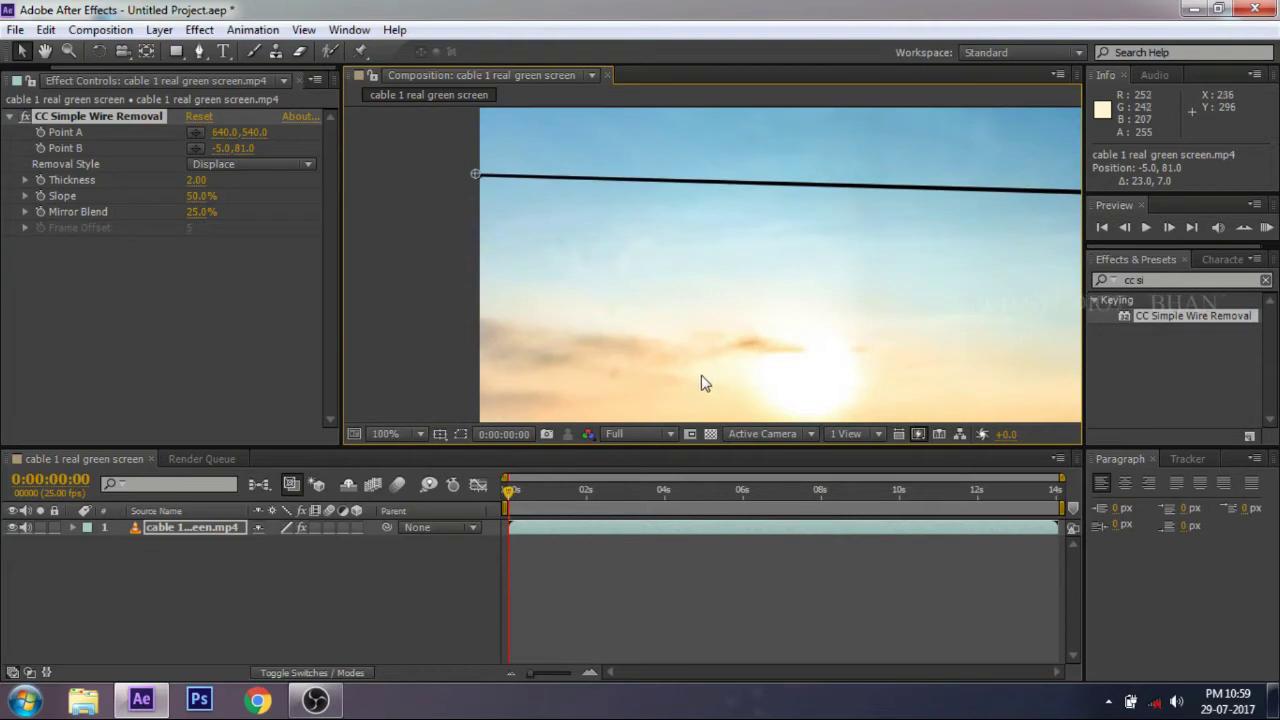
# Place the wire removal's Point A on the wire's right end, at about 1281.5, 118.5
pyautogui.press('h')
pyautogui.scroll(-2, 697, 277)
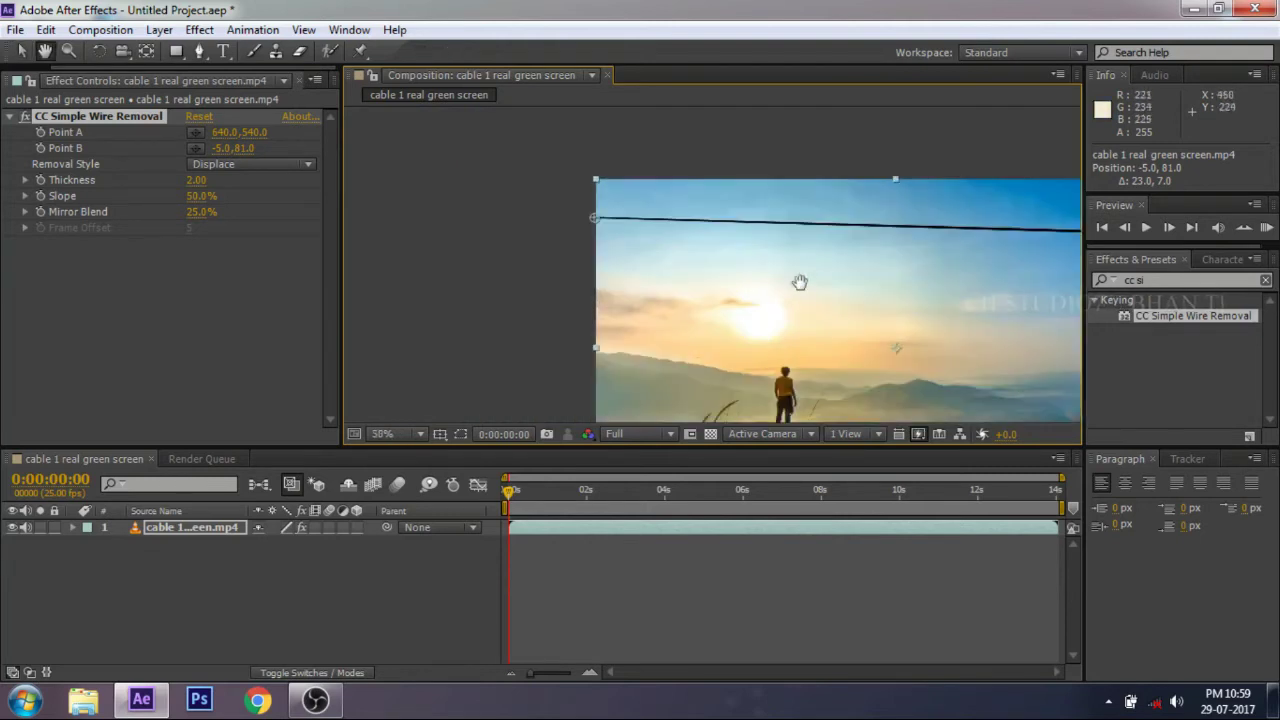
pyautogui.moveTo(800, 282); pyautogui.dragTo(529, 251)
pyautogui.scroll(2, 845, 233)
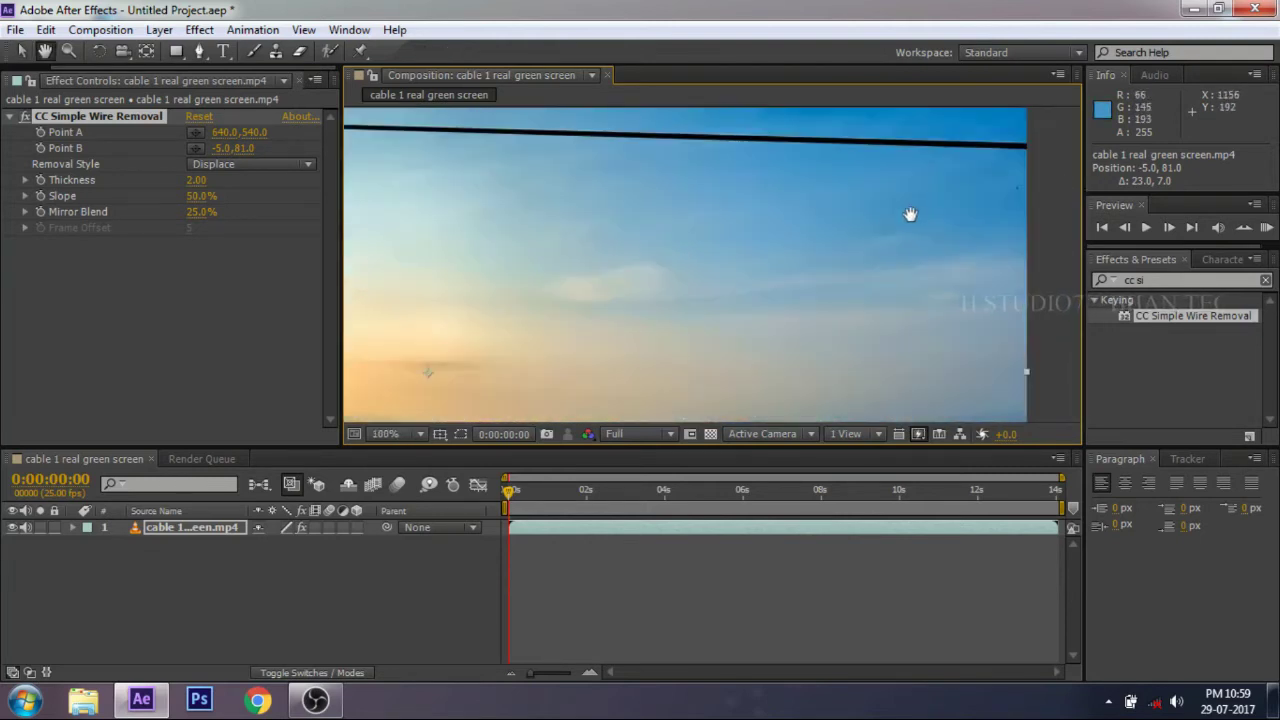
pyautogui.moveTo(910, 214); pyautogui.dragTo(894, 254)
pyautogui.scroll(-4, 622, 326)
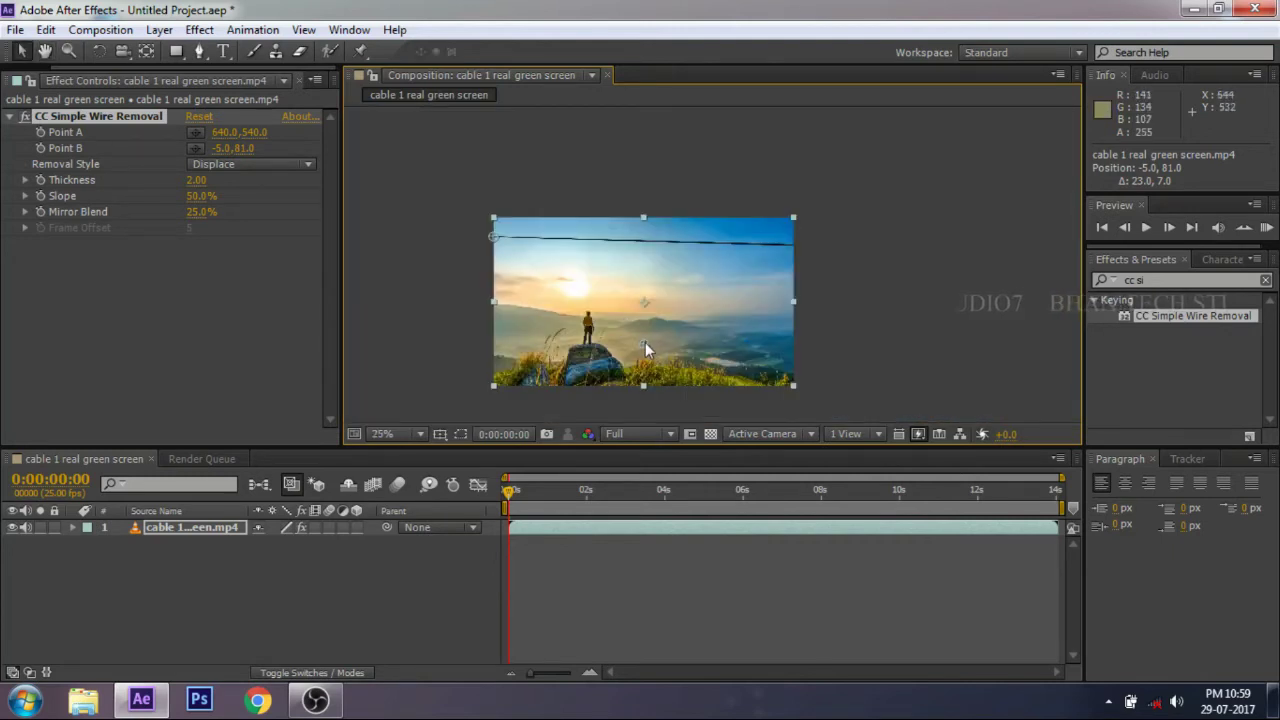
pyautogui.moveTo(645, 342); pyautogui.dragTo(795, 243)
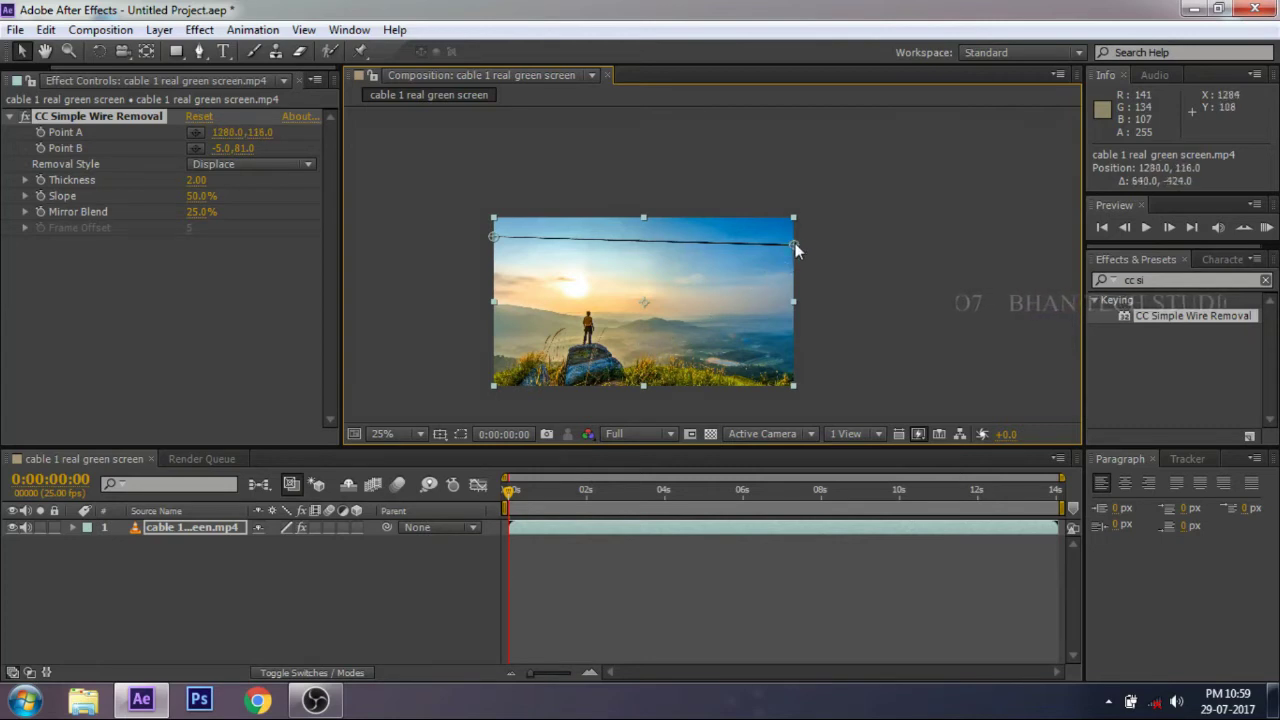
pyautogui.scroll(6, 790, 255)
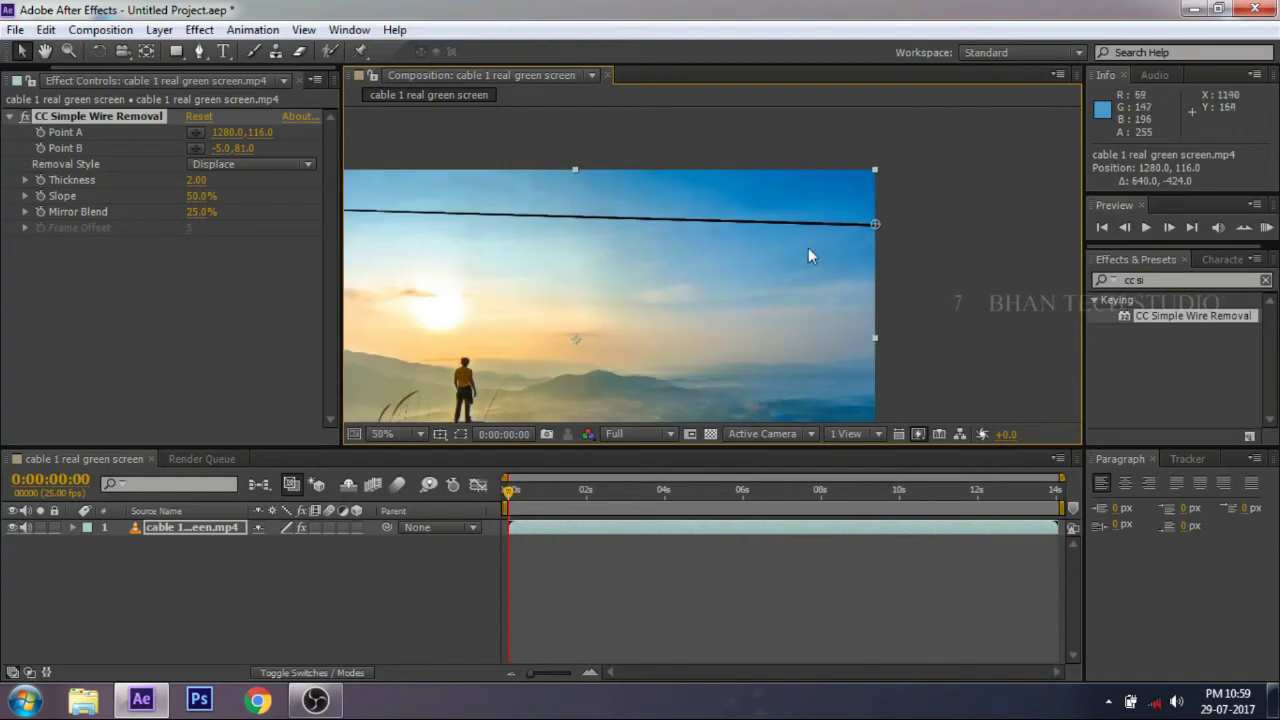
pyautogui.hscroll(6, 914, 229)
pyautogui.scroll(1, 729, 249)
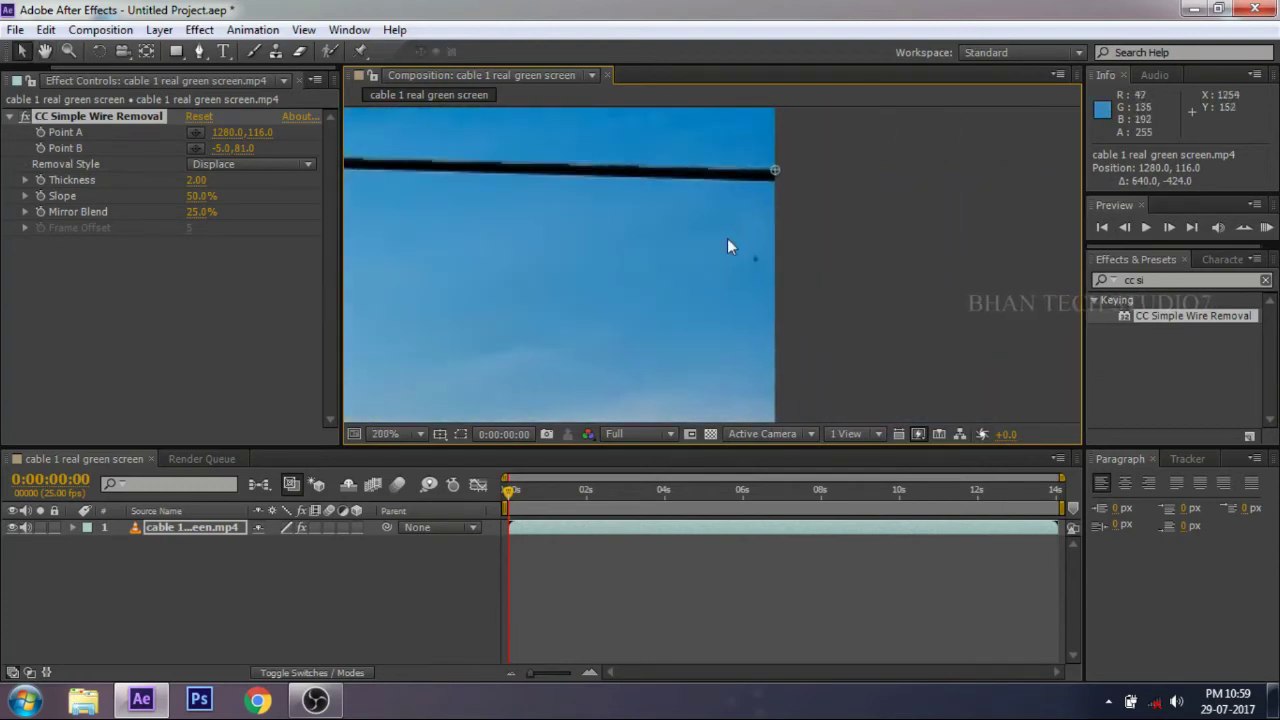
pyautogui.moveTo(775, 172); pyautogui.dragTo(779, 181)
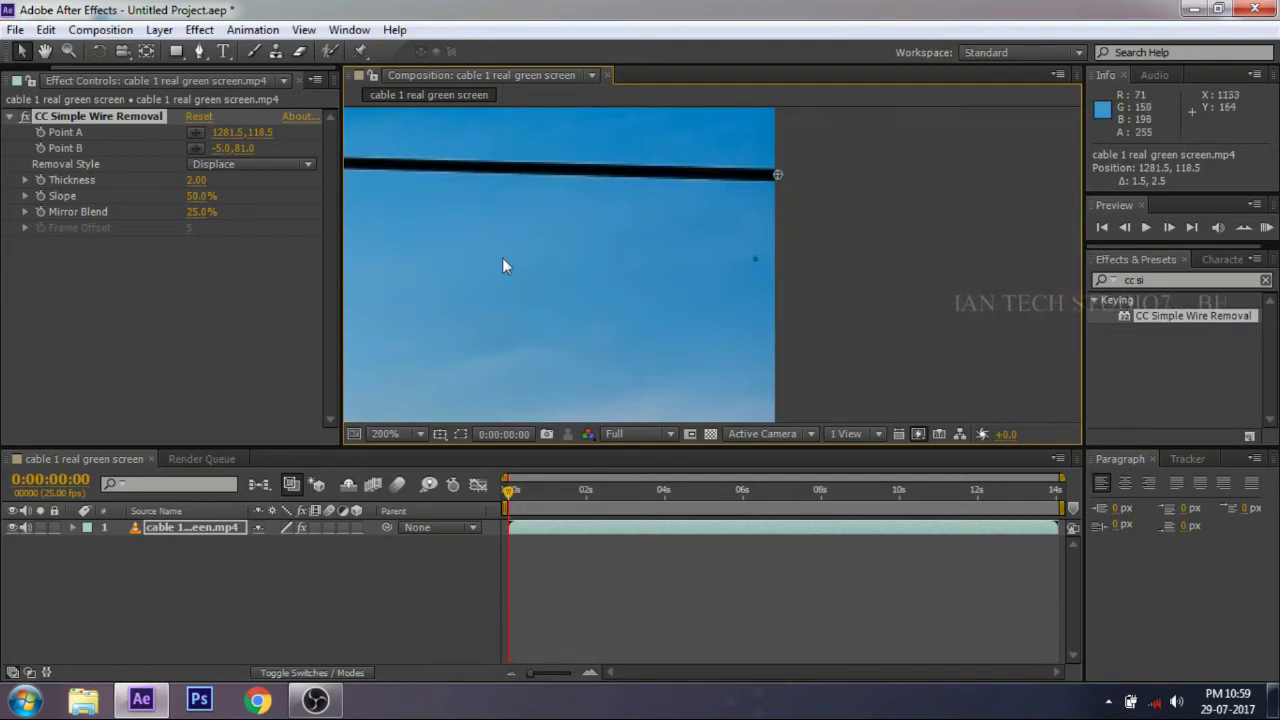
# Increase the wire removal's Thickness to 9.90 to cover the whole wire
pyautogui.hotkey('shift', '/')
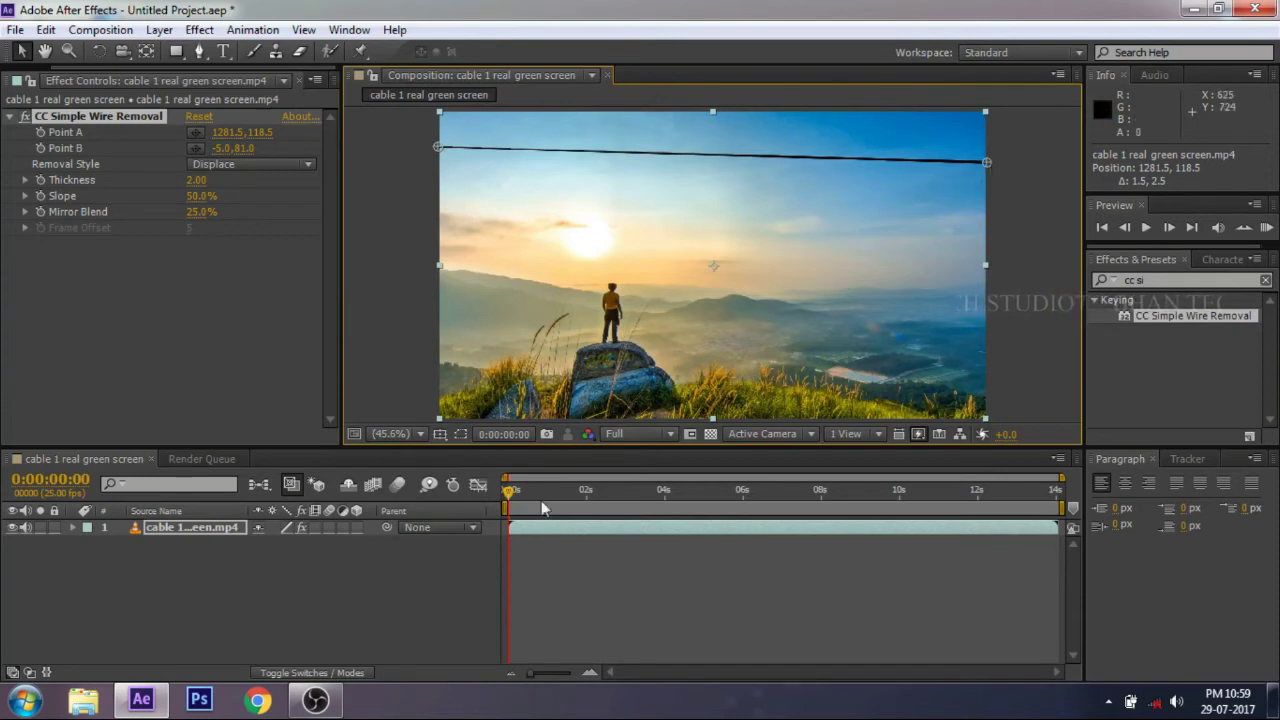
pyautogui.scroll(1, 666, 329)
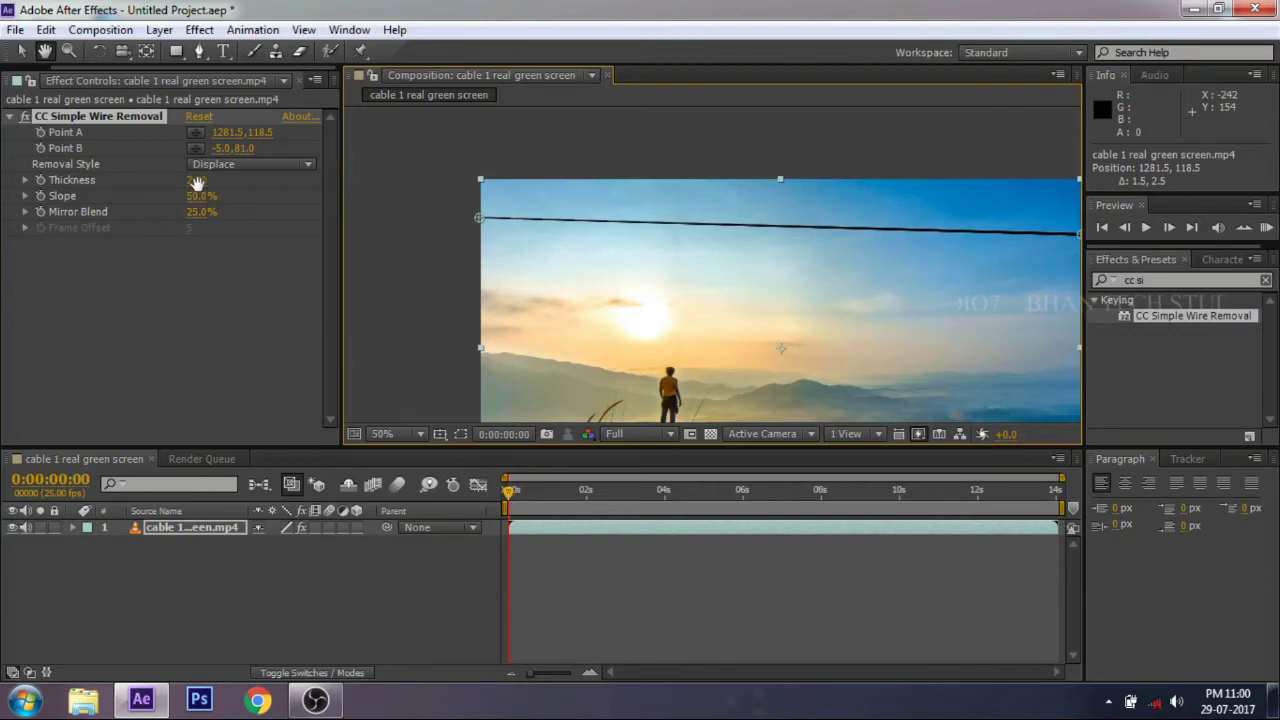
pyautogui.click(21, 51)
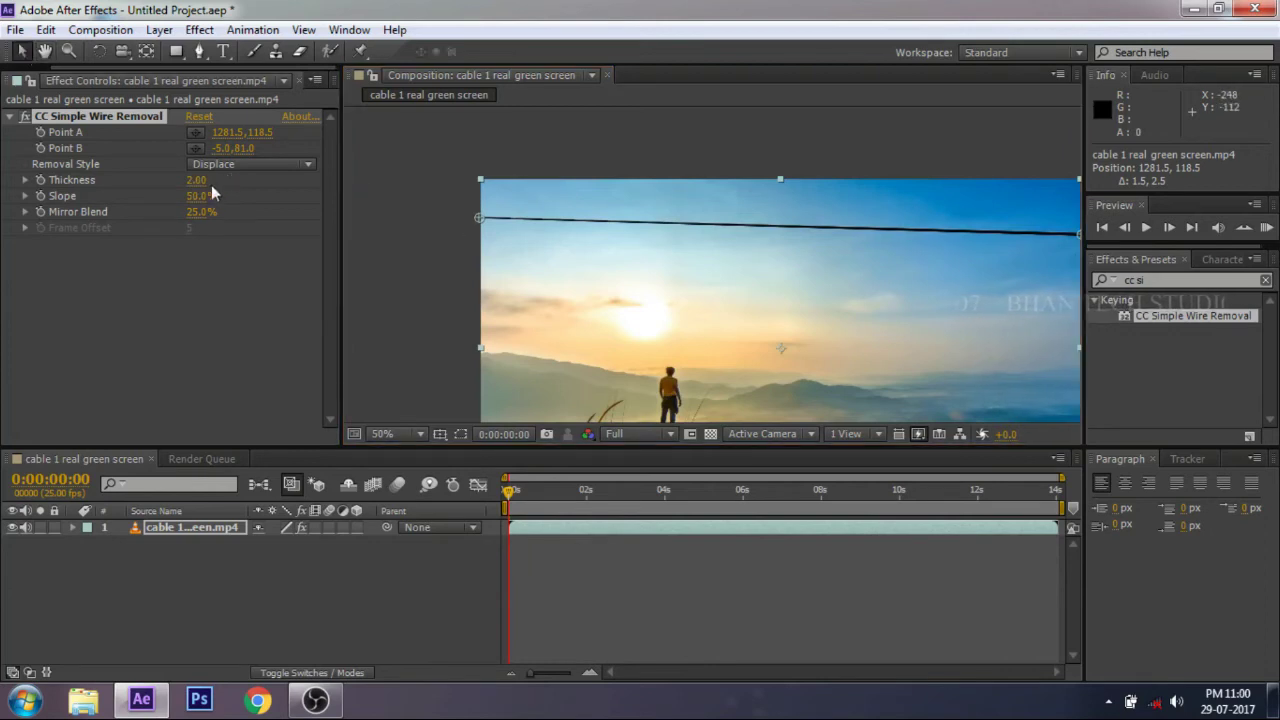
pyautogui.moveTo(197, 180); pyautogui.dragTo(238, 180)
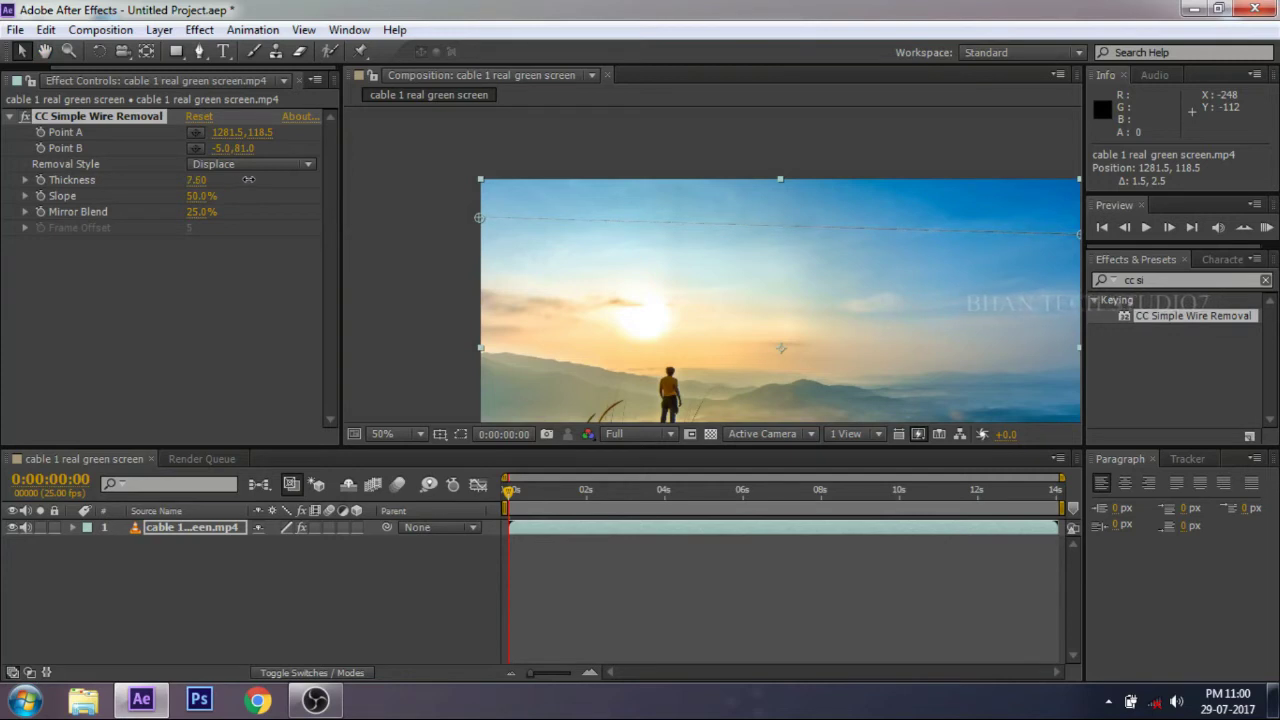
pyautogui.moveTo(269, 177); pyautogui.dragTo(267, 177)
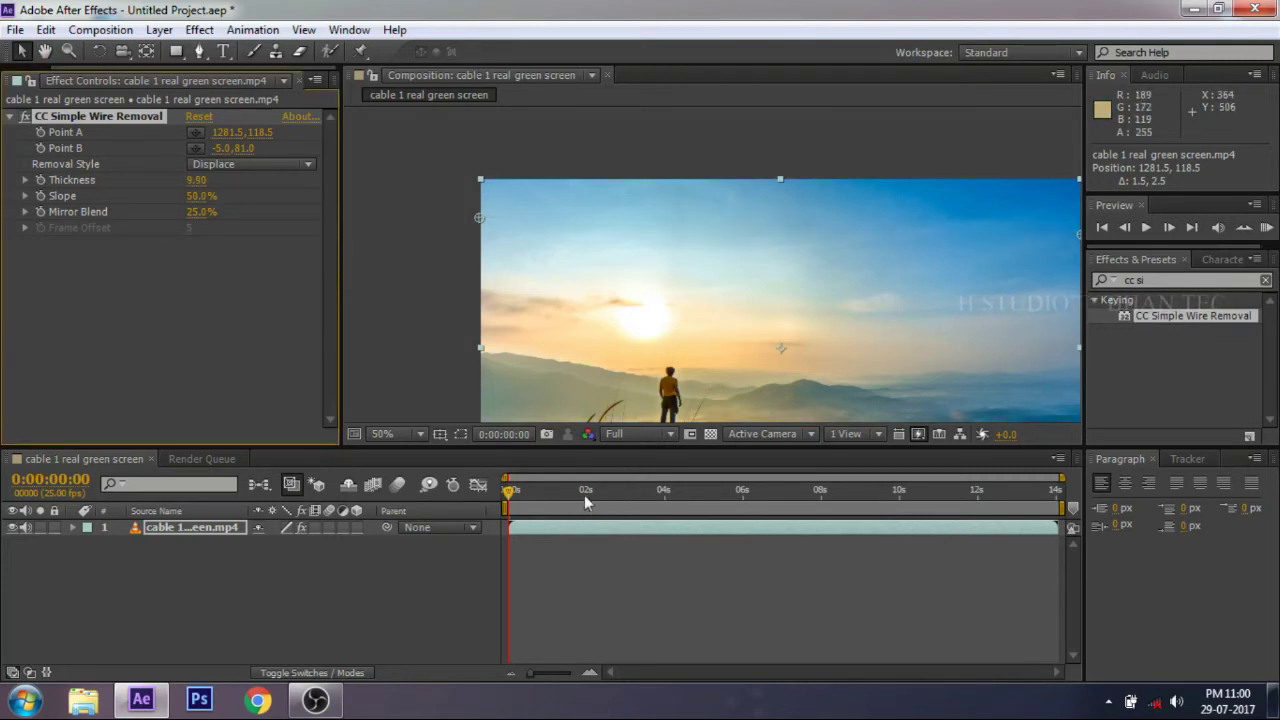
# Scrub the composition to about 6 seconds and check the wire removal around the moving cable car
pyautogui.moveTo(584, 495); pyautogui.dragTo(652, 495)
pyautogui.scroll(-2, 645, 234)
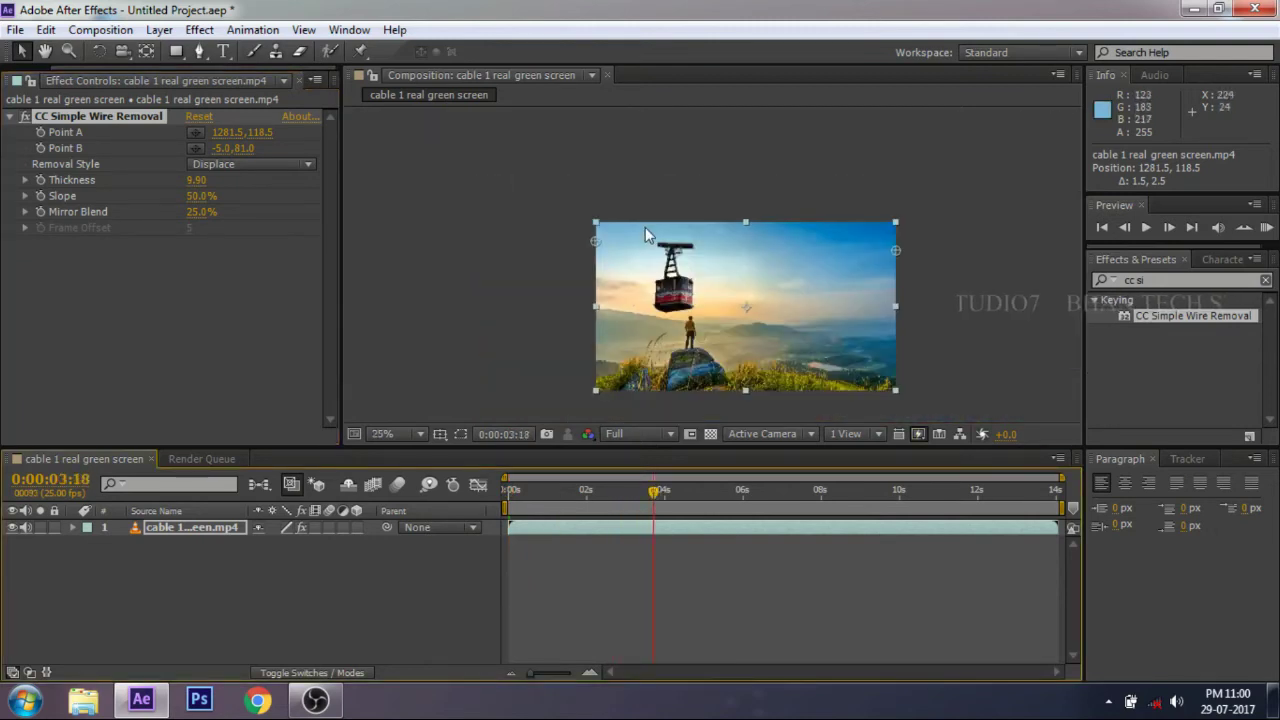
pyautogui.moveTo(725, 493); pyautogui.dragTo(769, 492)
pyautogui.scroll(2, 576, 211)
pyautogui.press('v')
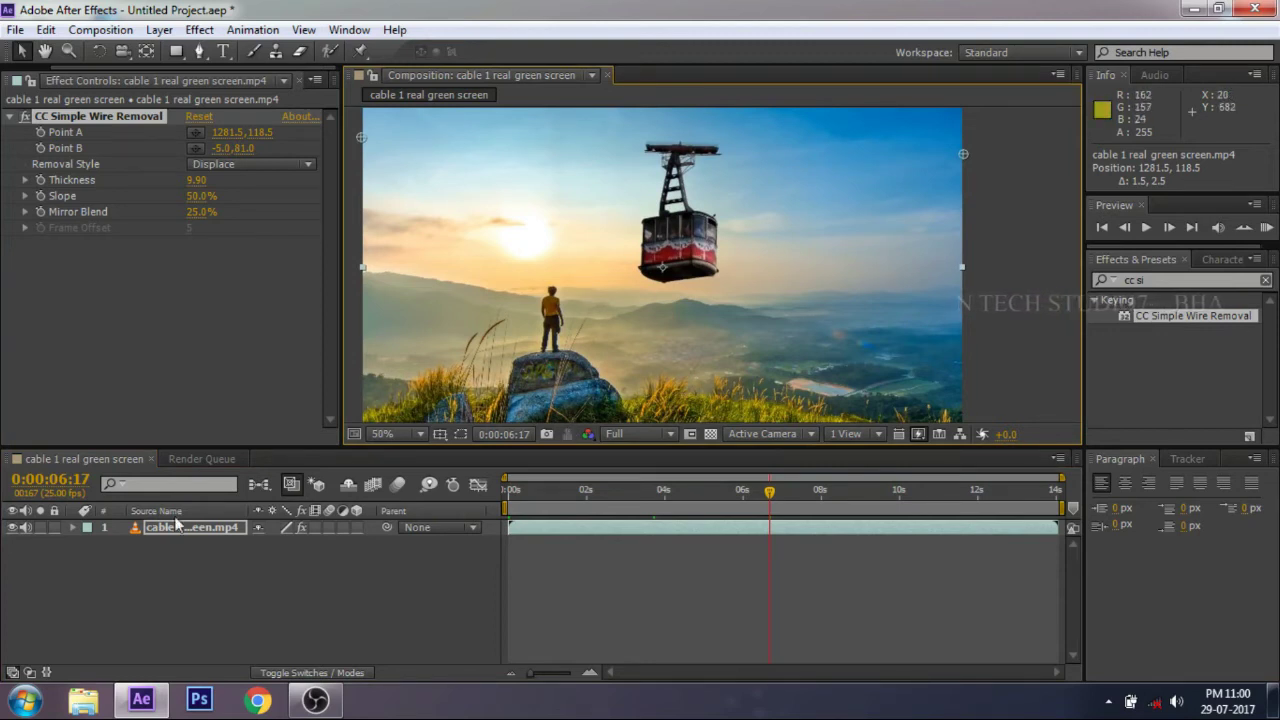
# Enable keyframing for Point A and Point B at the first frame and reveal the layer's keyframed properties
pyautogui.click(42, 132)
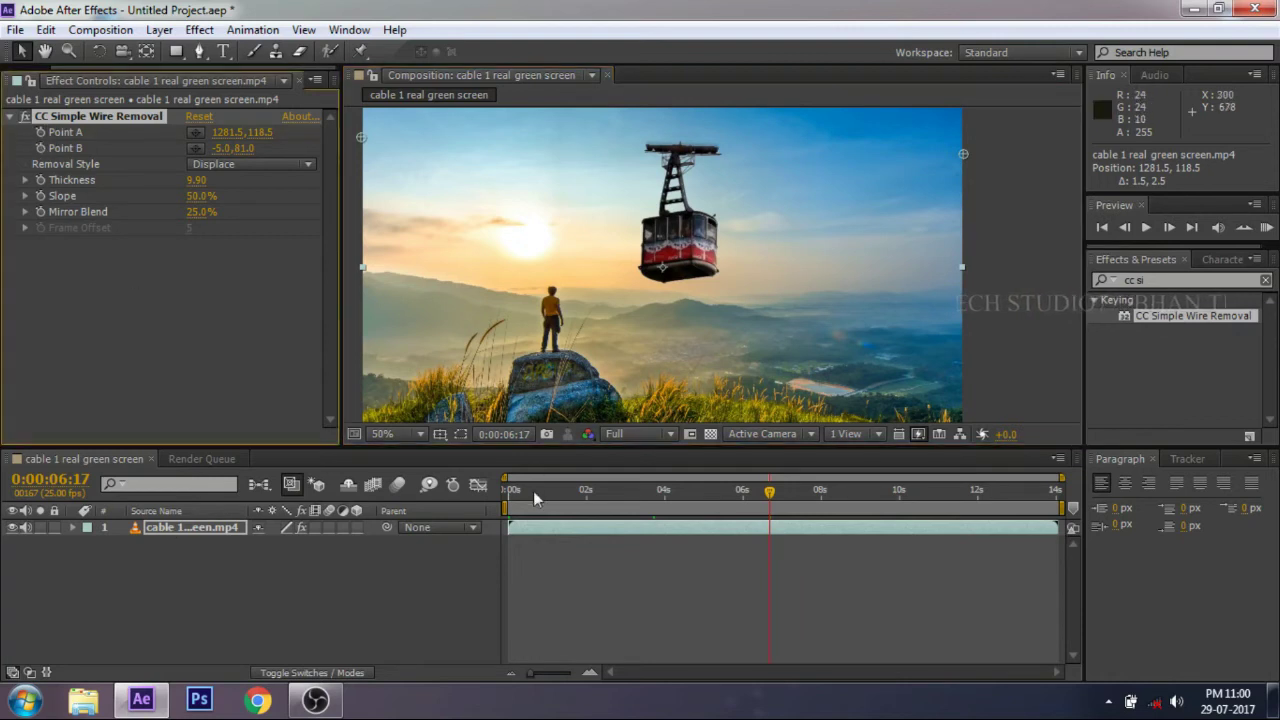
pyautogui.moveTo(535, 498); pyautogui.dragTo(500, 495)
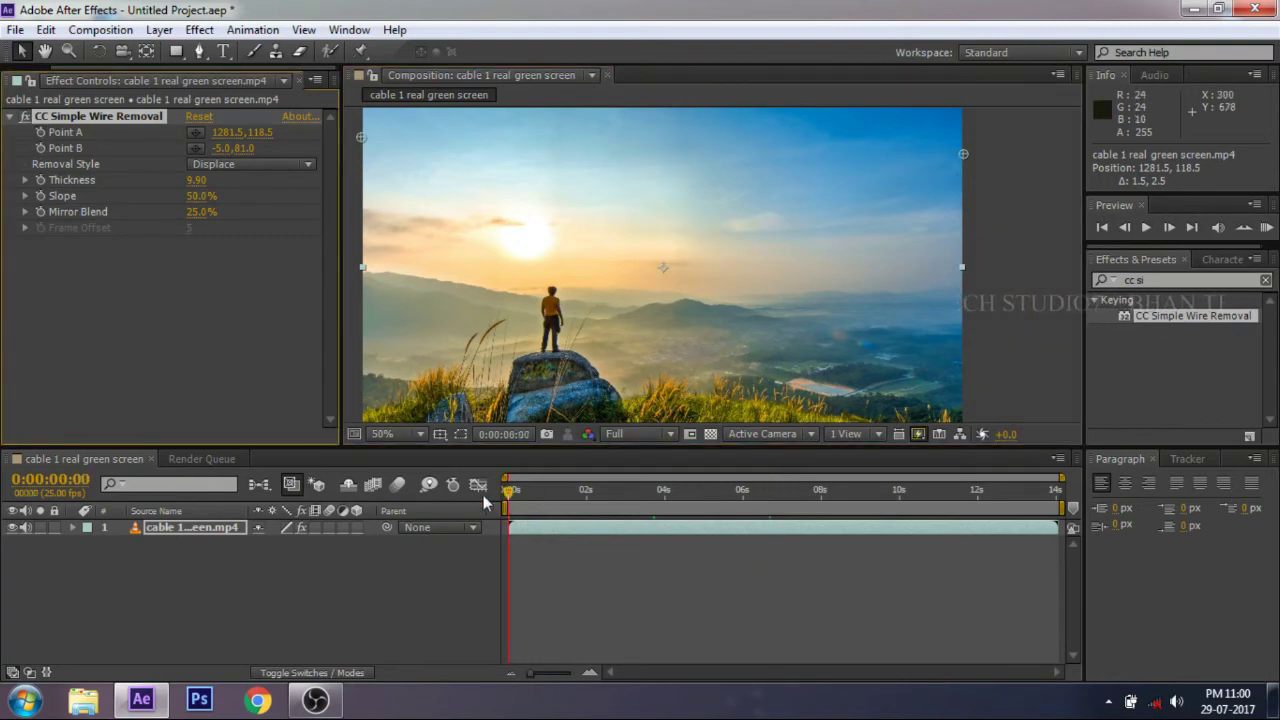
pyautogui.click(40, 148)
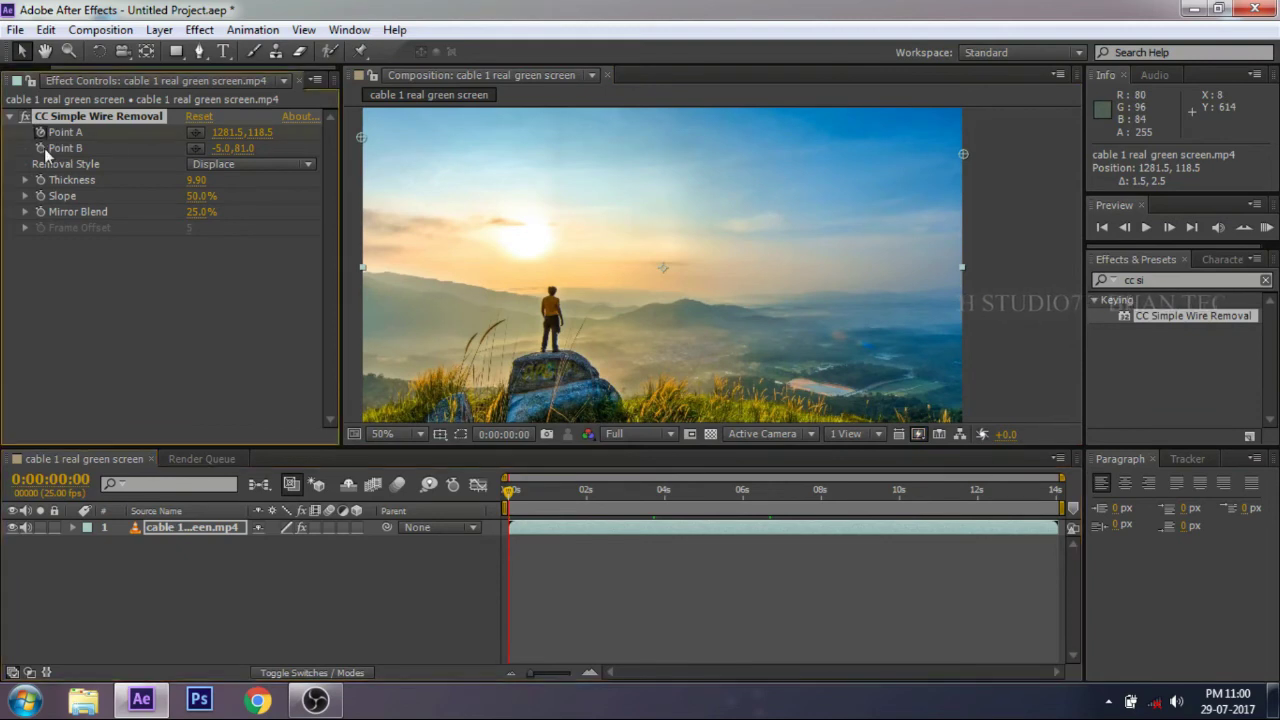
pyautogui.click(210, 527)
pyautogui.press('u')
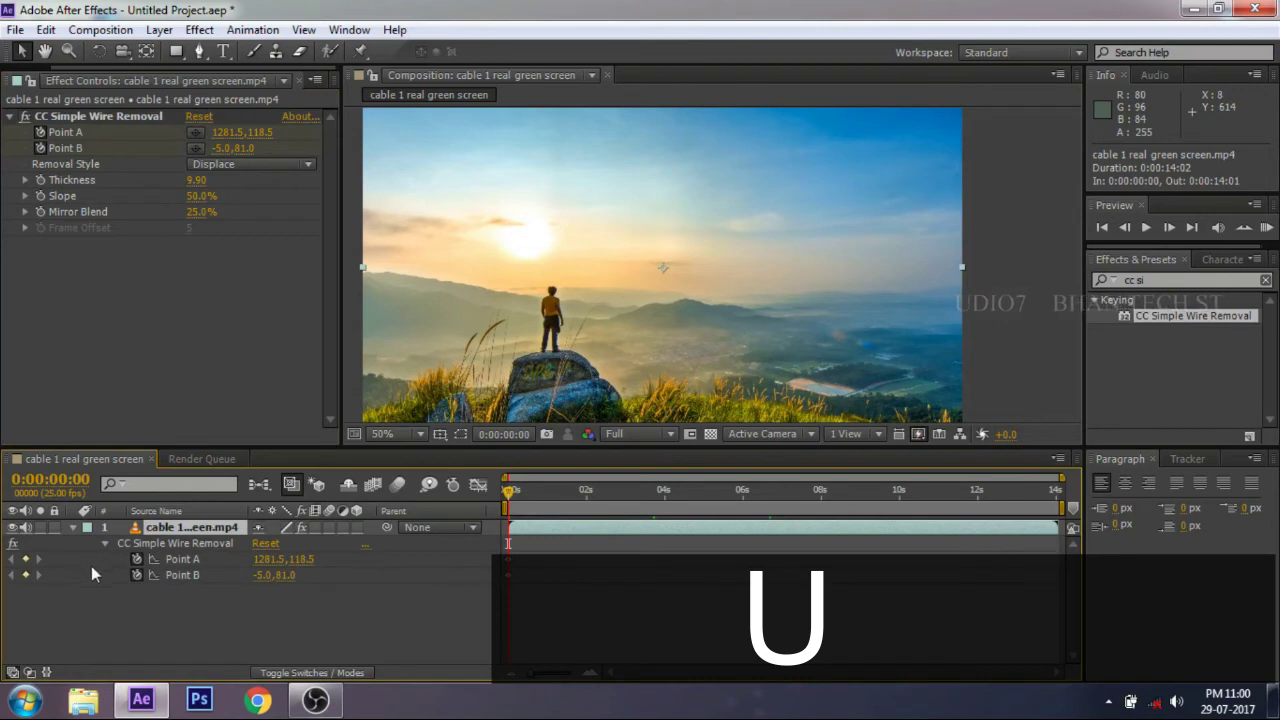
# Scrub from the start past 10 seconds to check the wire removal against the cable car's movement
pyautogui.moveTo(513, 503); pyautogui.dragTo(548, 503)
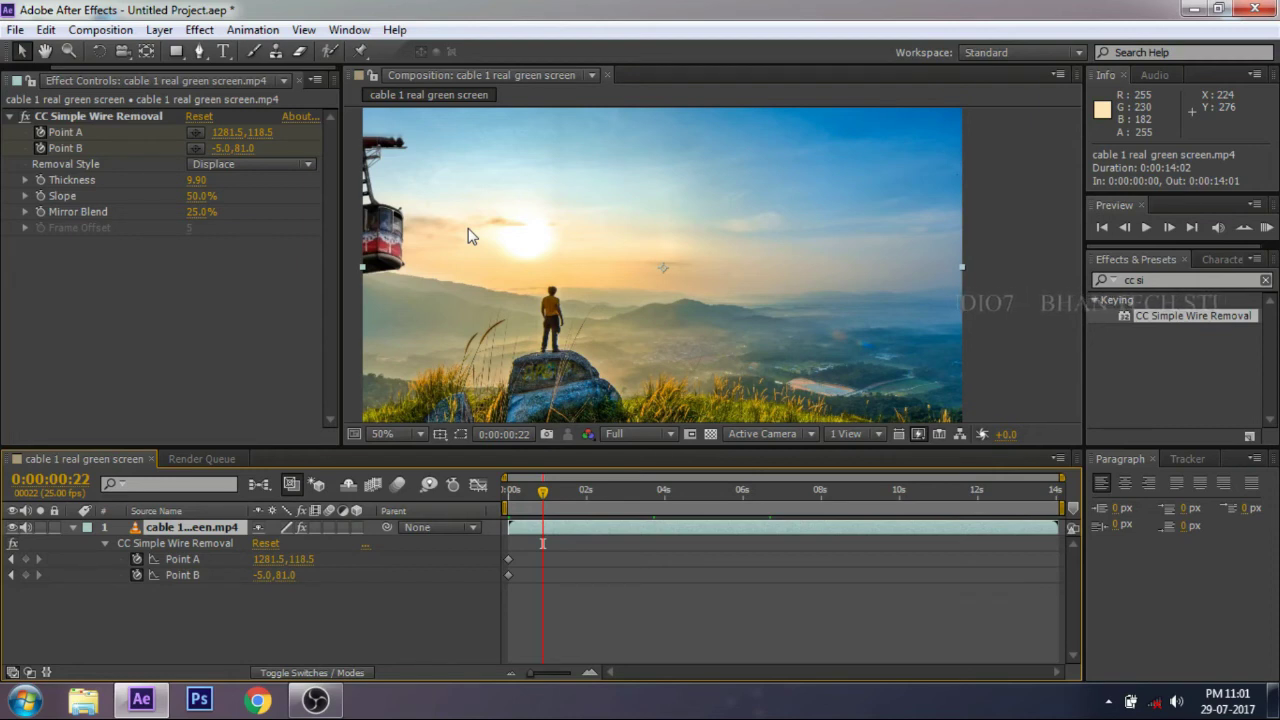
pyautogui.moveTo(543, 491); pyautogui.dragTo(765, 502)
pyautogui.moveTo(843, 500); pyautogui.dragTo(900, 500)
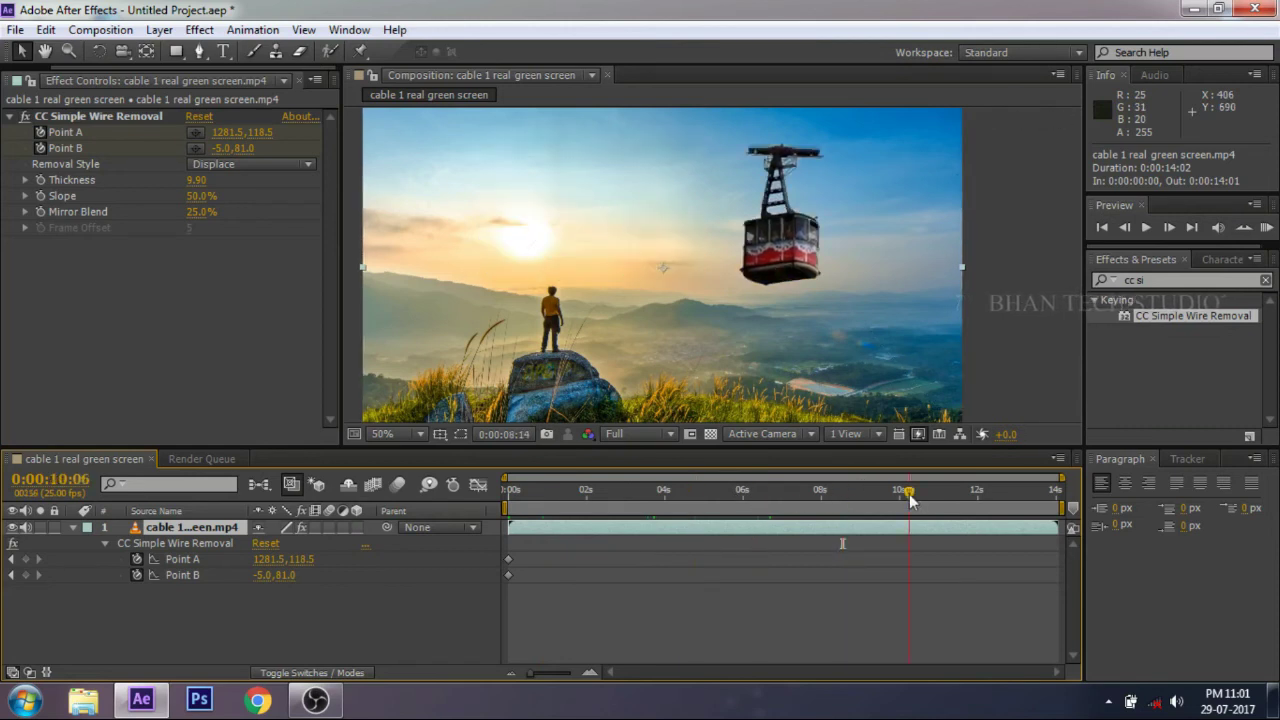